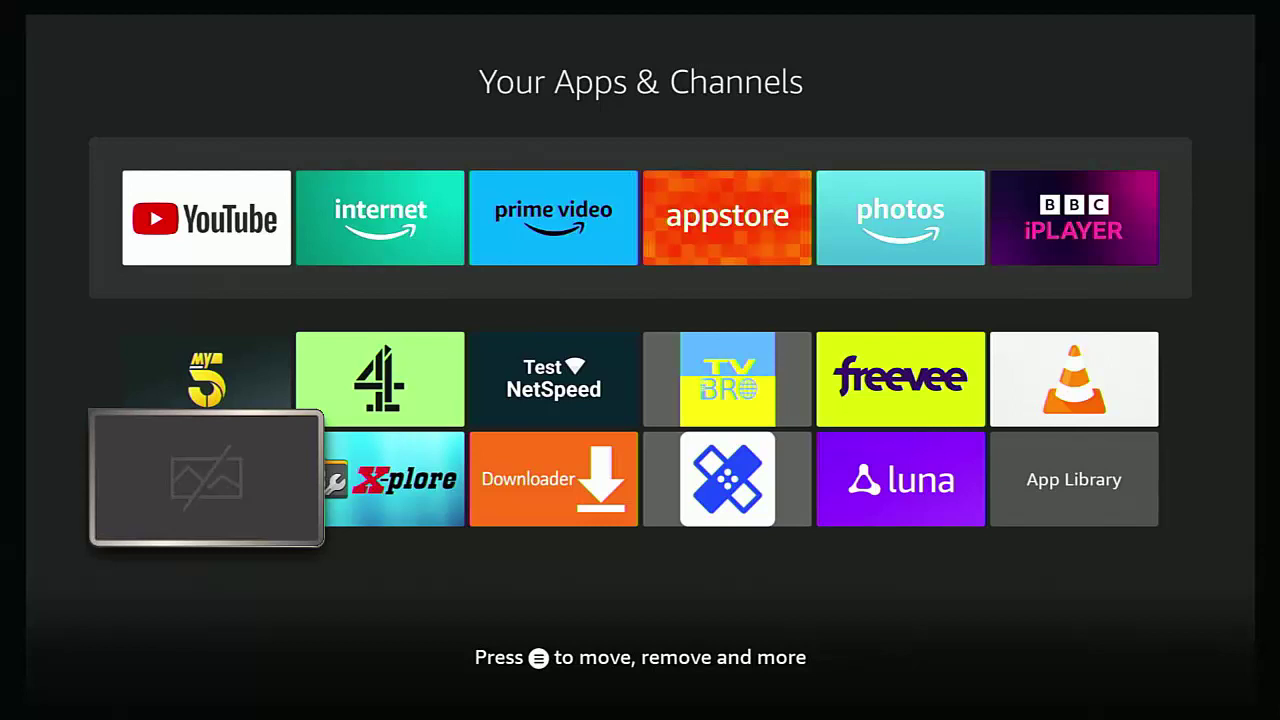
# Leave the apps grid for Home and bring up the quick menu showing 12:38, 30 September 2023
pyautogui.press('Home')
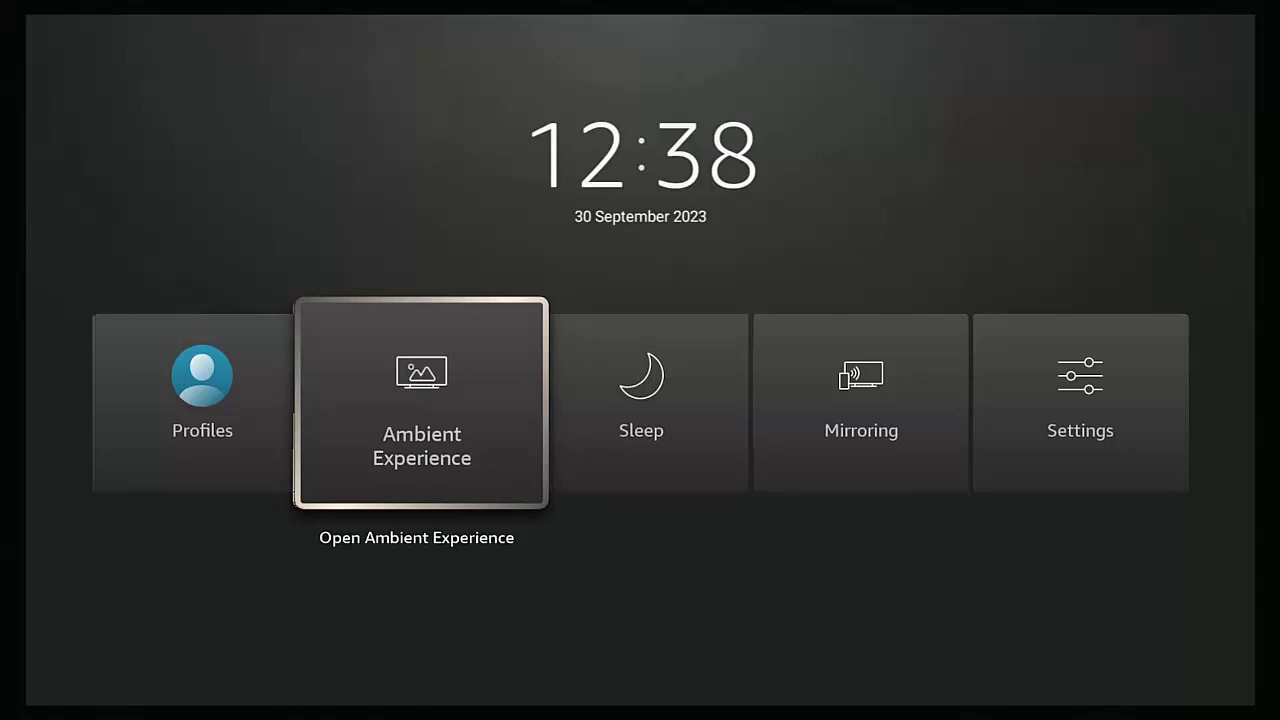
# Close the quick menu and reopen Your Apps & Channels from the Home app row
pyautogui.press('Escape')
pyautogui.press('Right')
pyautogui.press('Right')
pyautogui.press('Right')
pyautogui.press('Right')
pyautogui.press('Right')
pyautogui.press('Right')
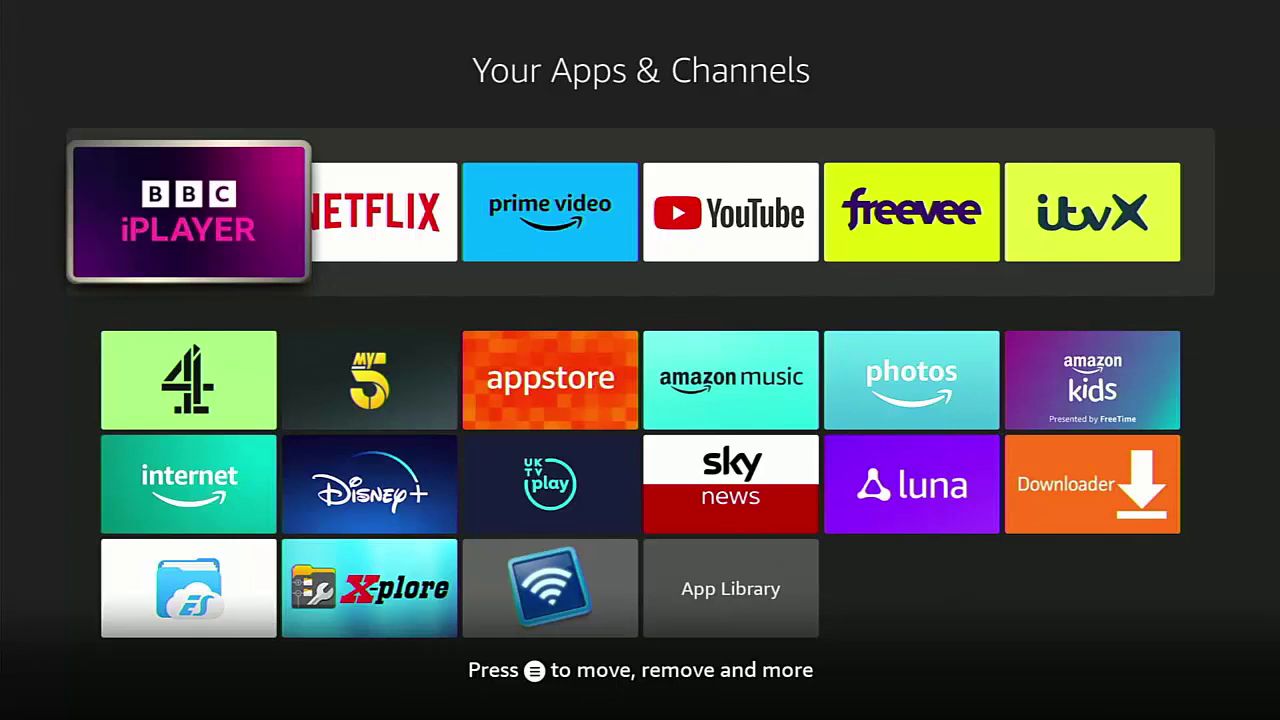
# Return Home, go to the Find page and bring up the search keyboard
pyautogui.press('Escape')
pyautogui.press('Left')
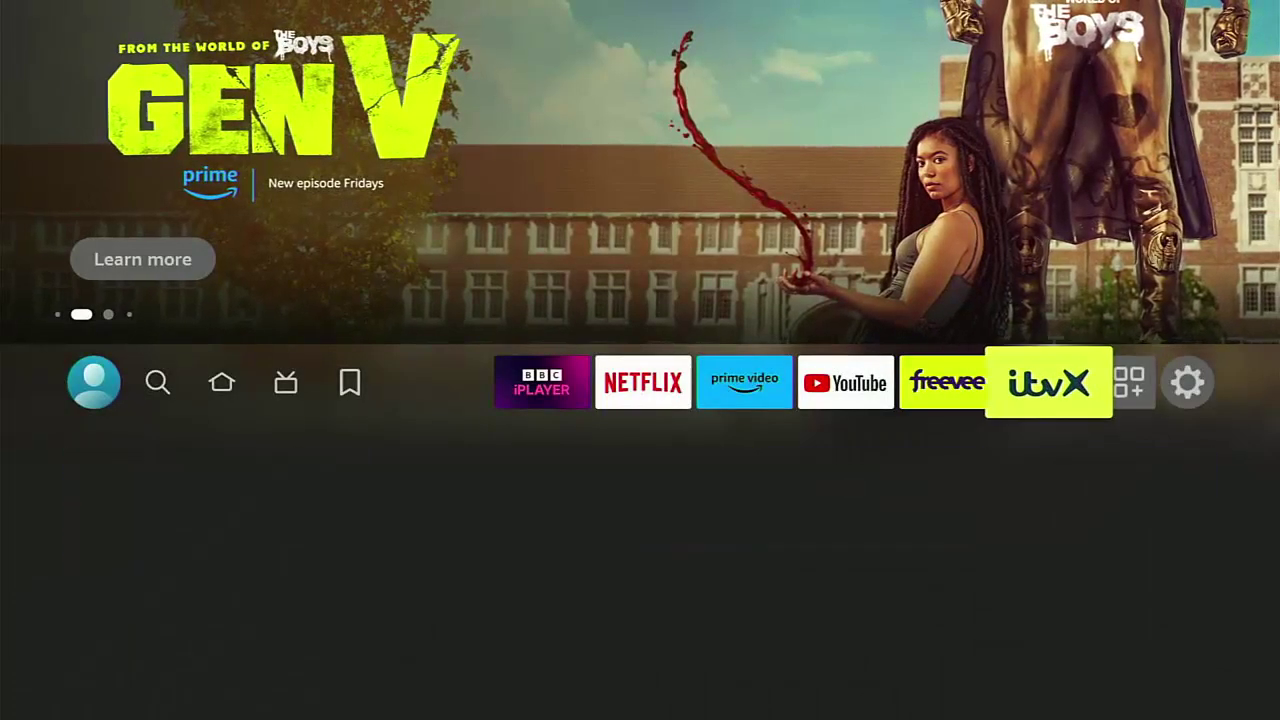
pyautogui.press('Left')
pyautogui.press('Left')
pyautogui.press('Left')
pyautogui.press('Left')
pyautogui.press('Left')
pyautogui.press('Left')
pyautogui.press('Left')
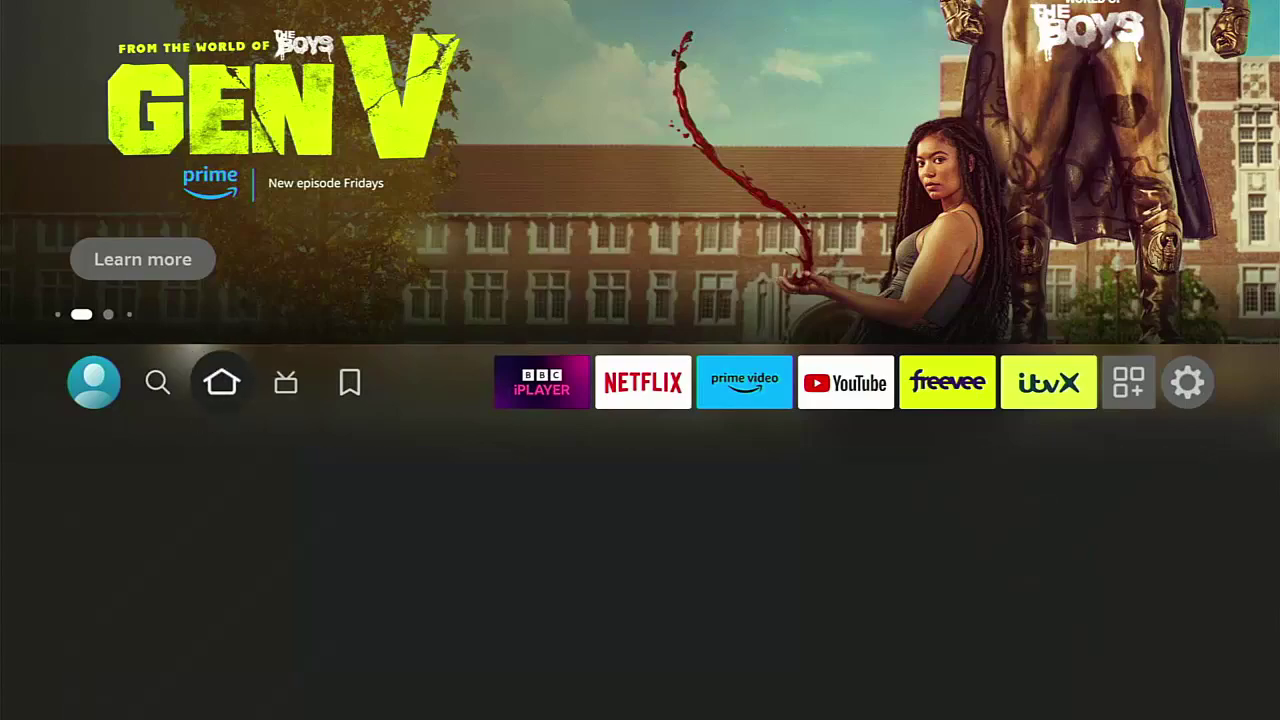
pyautogui.press('Left')
pyautogui.press('Down')
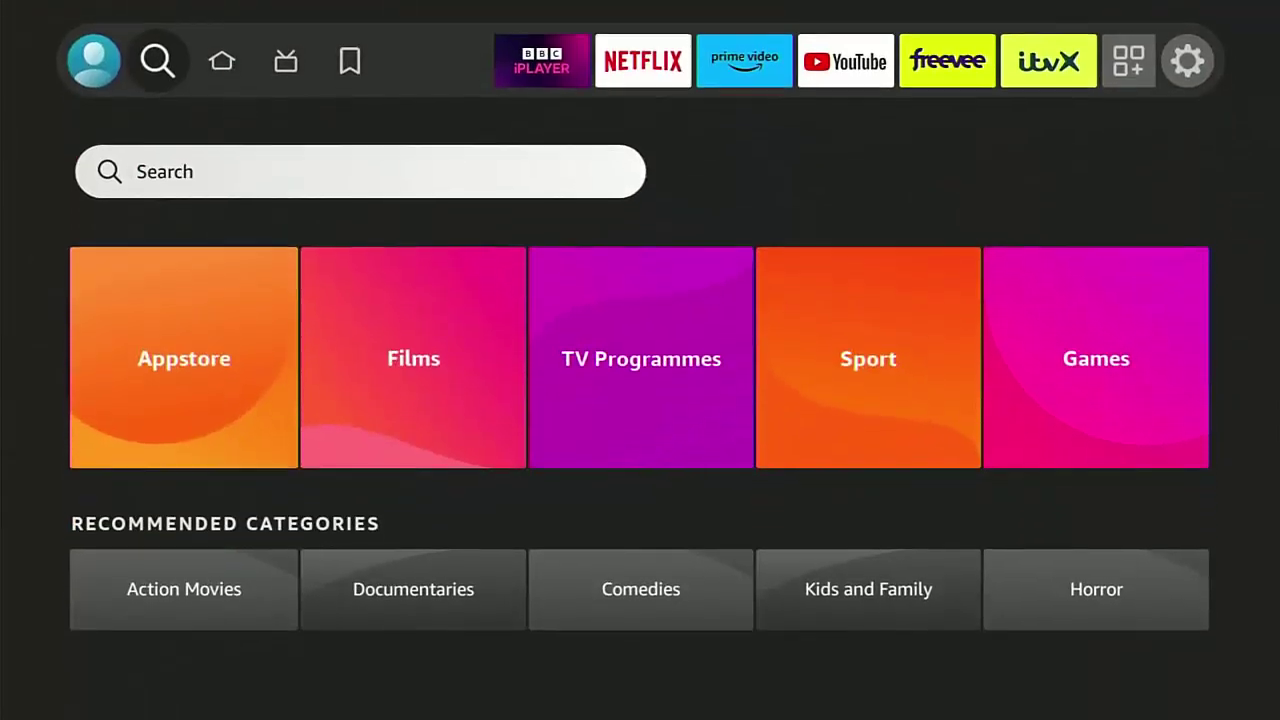
pyautogui.press('Return')
# Spell 'Apps' on the on-screen keyboard and run the Apps suggestion search
pyautogui.press('Return')
pyautogui.press('Right')
pyautogui.press('Right')
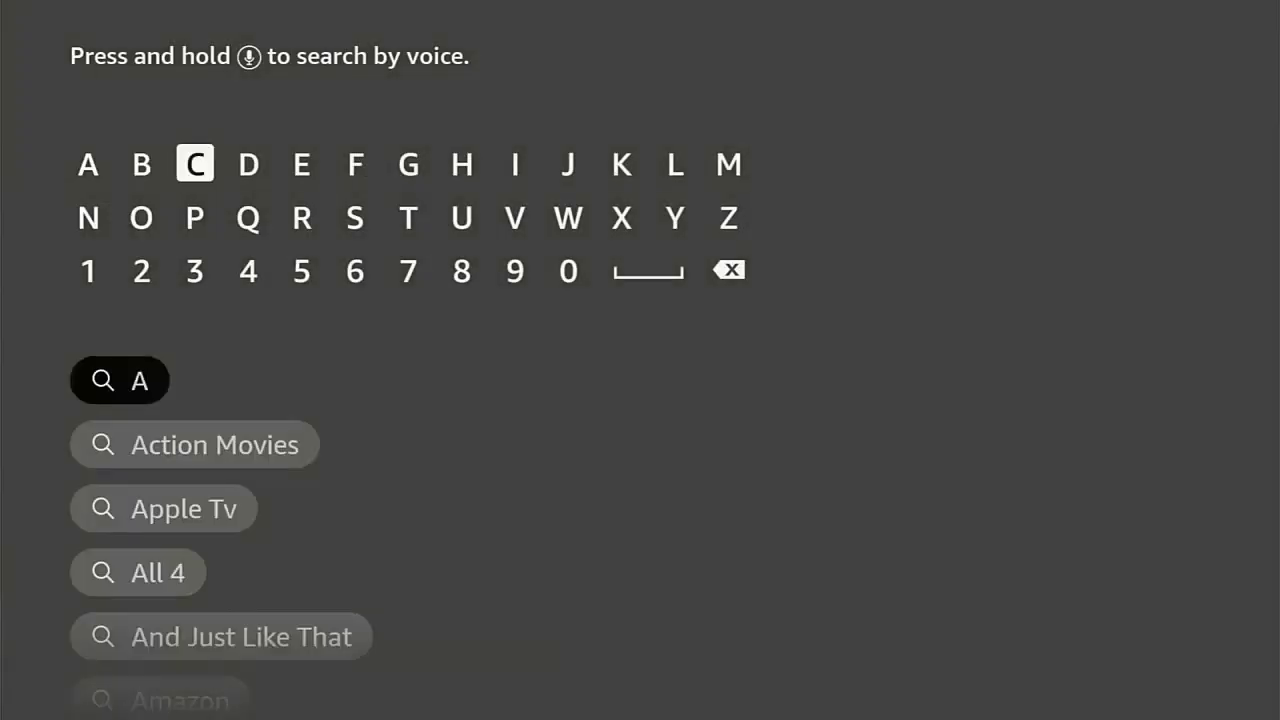
pyautogui.press('Right')
pyautogui.press('Right')
pyautogui.press('Down')
pyautogui.press('Left')
pyautogui.press('Left')
pyautogui.press('Return')
pyautogui.press('Right')
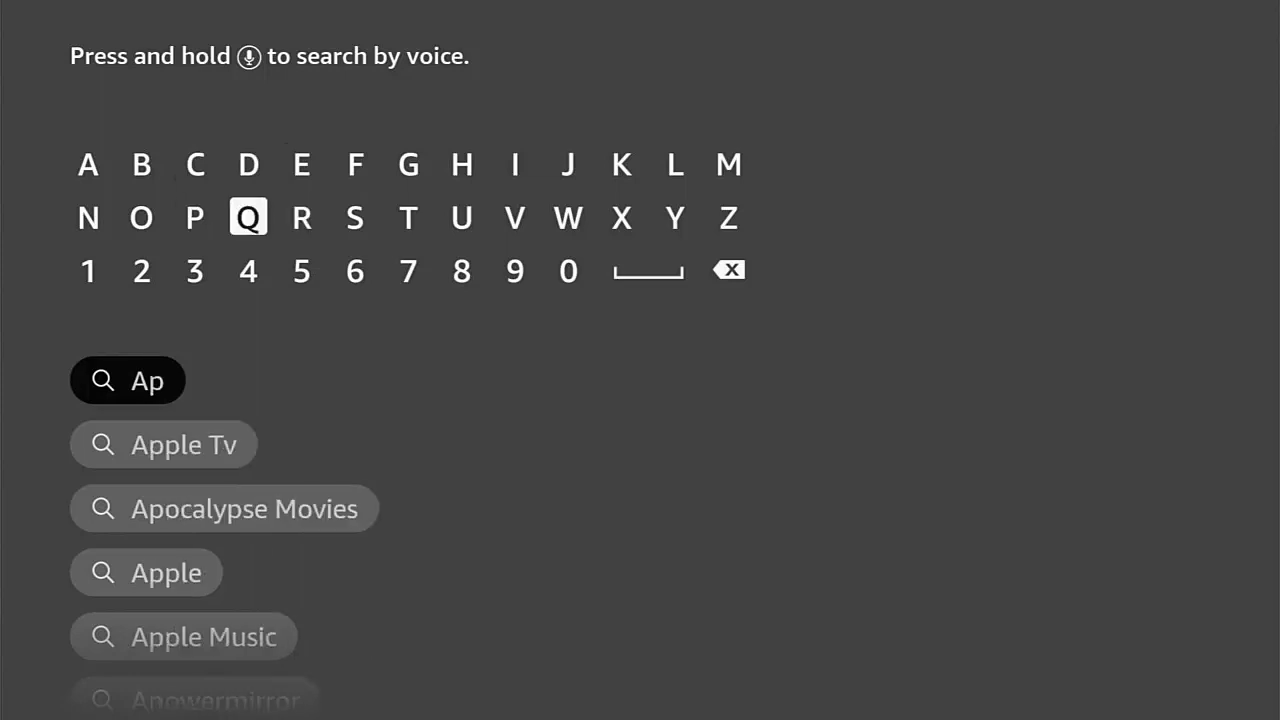
pyautogui.press('Right')
pyautogui.press('Left')
pyautogui.press('Left')
pyautogui.press('Return')
pyautogui.press('Right')
pyautogui.press('Right')
pyautogui.press('Right')
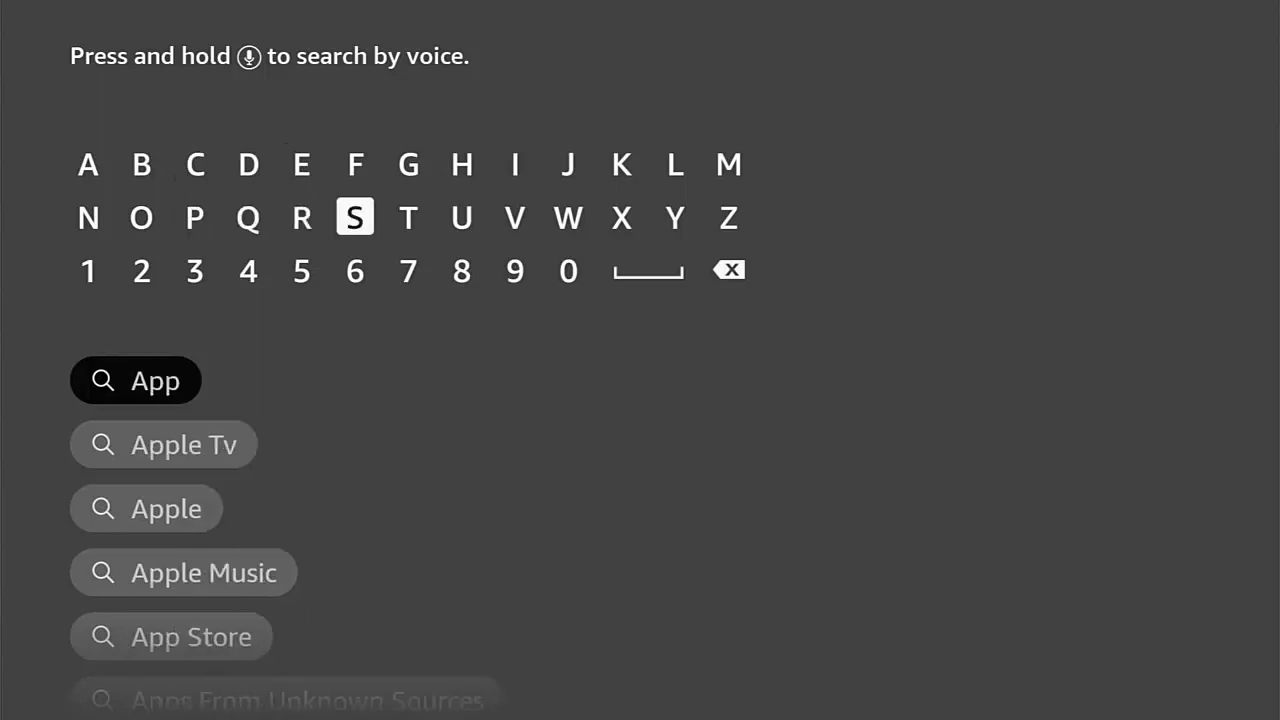
pyautogui.press('Return')
pyautogui.press('Down')
pyautogui.press('Down')
pyautogui.press('Up')
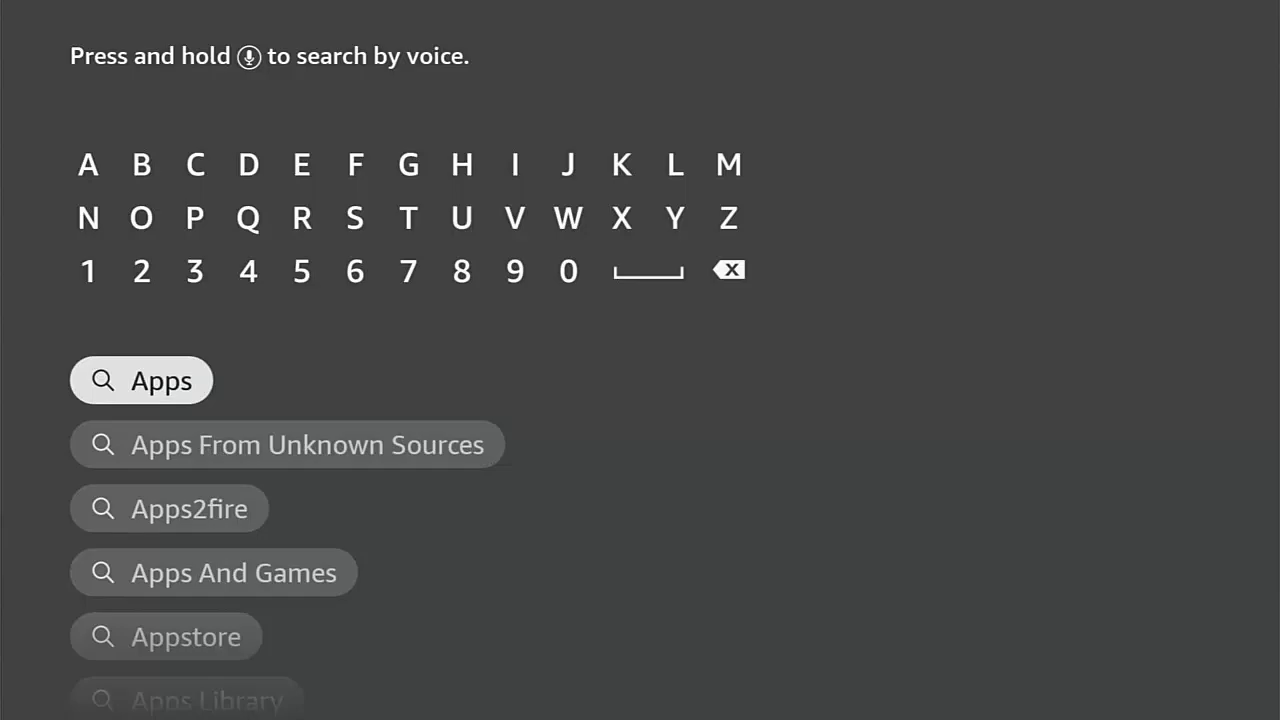
pyautogui.press('Return')
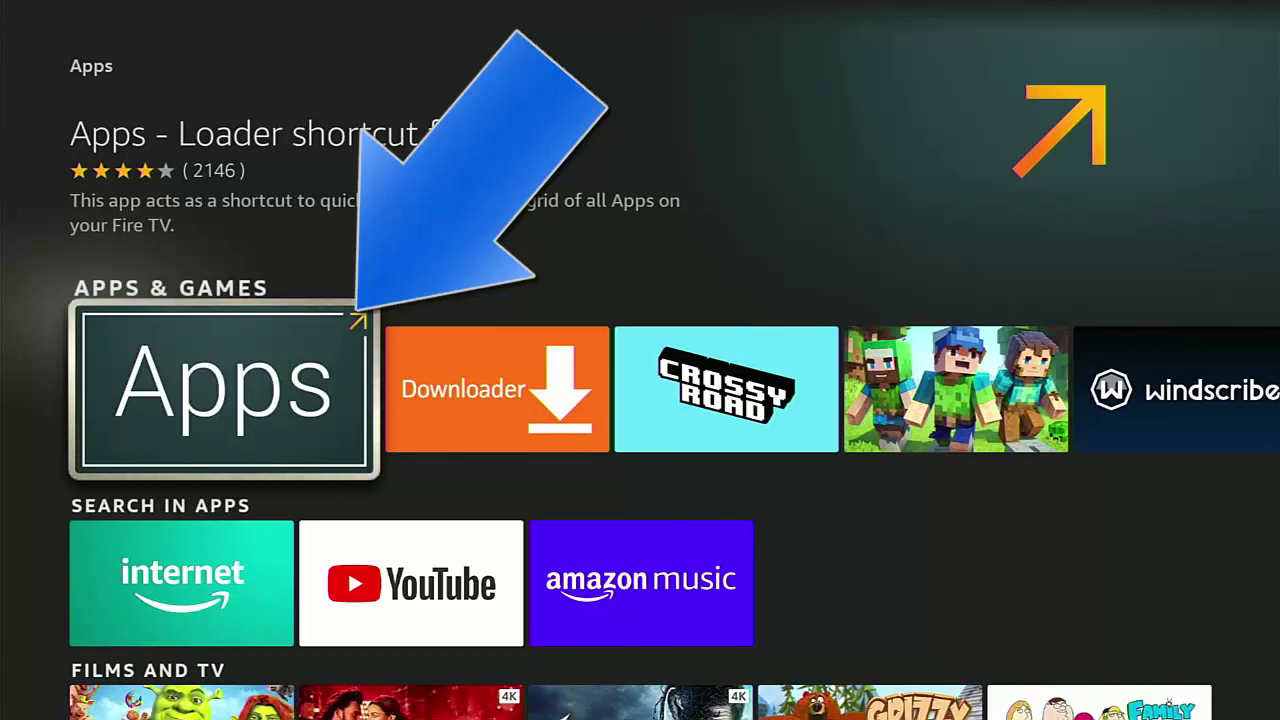
# Download and install the Apps - Loader shortcut for Fire TV, then return Home
pyautogui.press('Return')
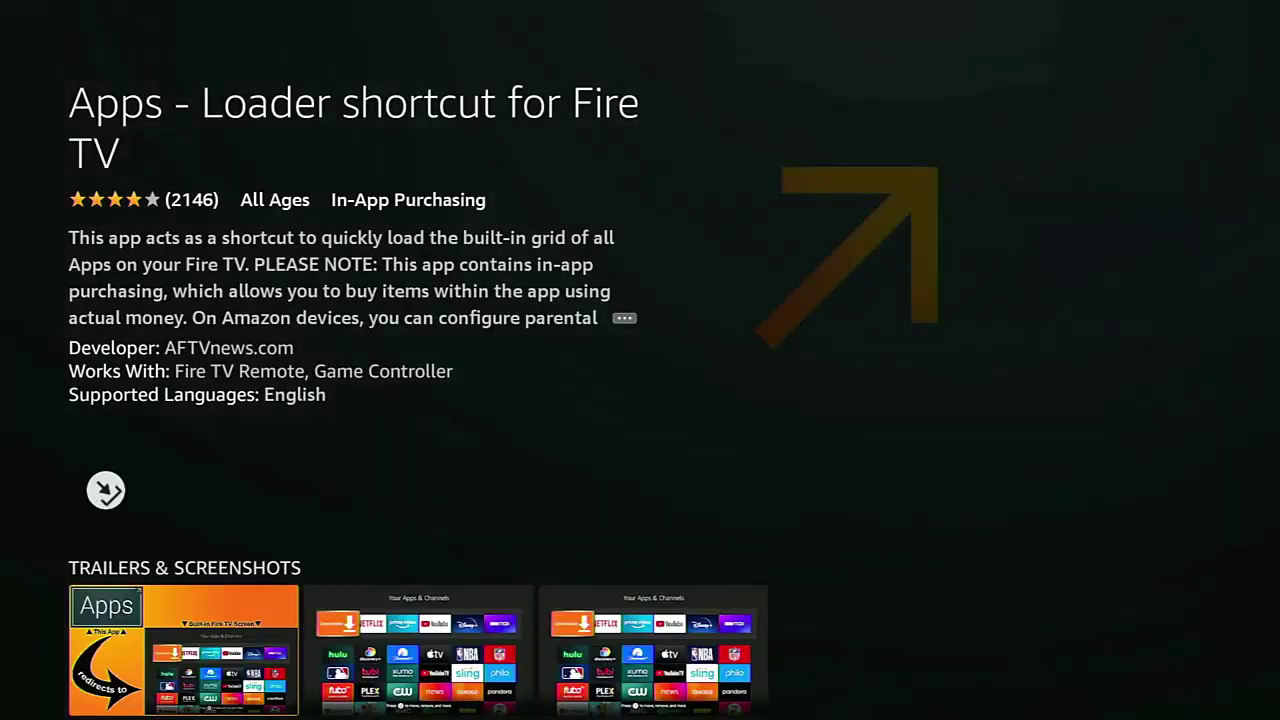
pyautogui.press('Return')
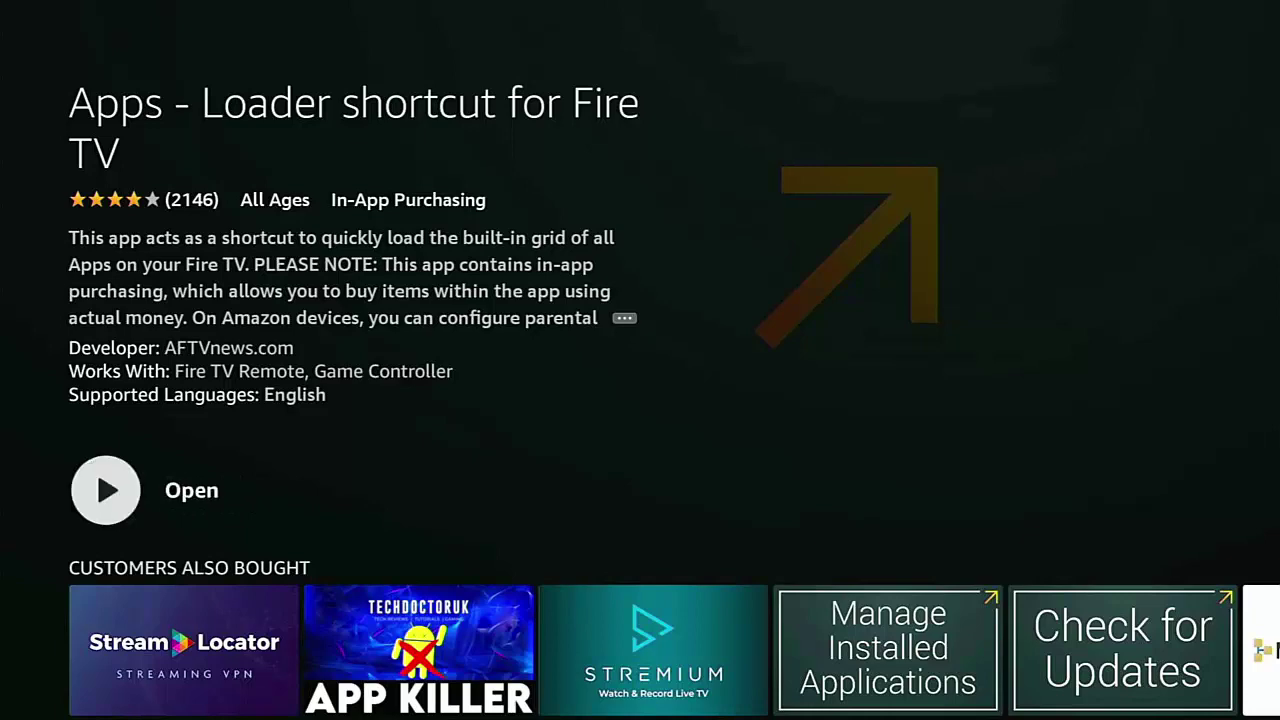
pyautogui.press('Home')
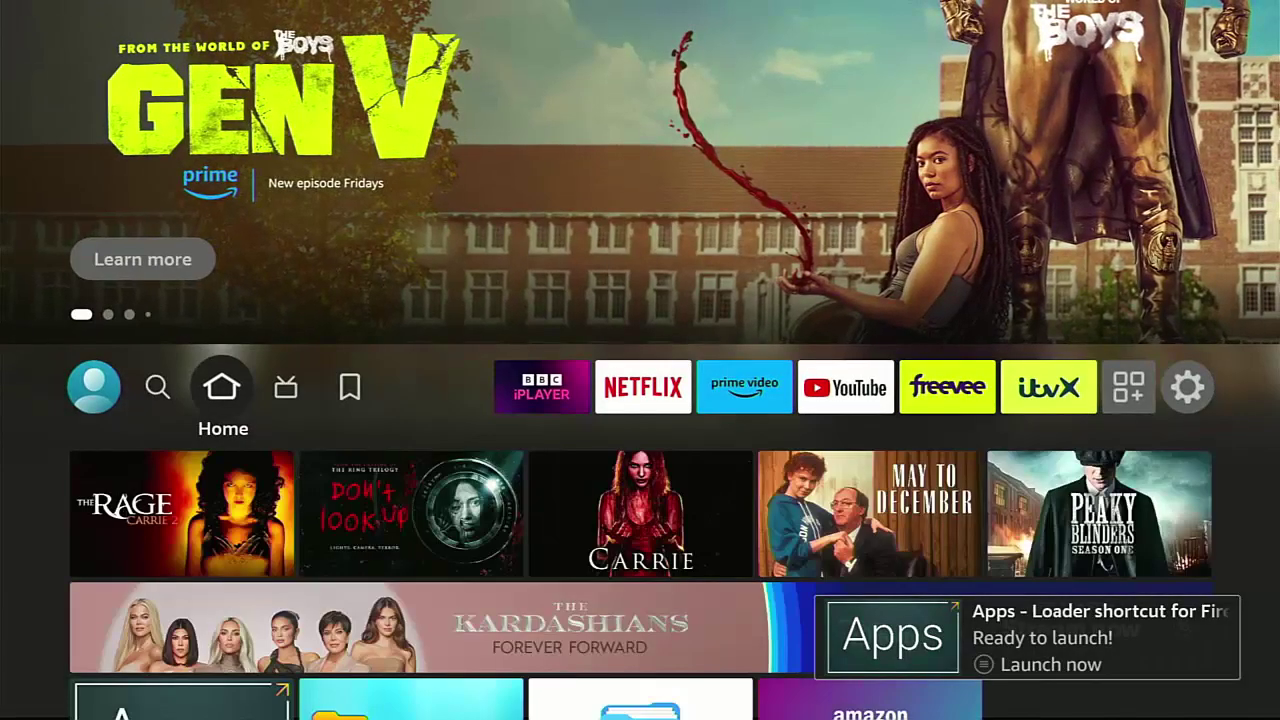
# Move the Apps tile to the front of Your Apps & Channels, ahead of BBC iPlayer
pyautogui.press('Right')
pyautogui.press('Right')
pyautogui.press('Right')
pyautogui.press('Right')
pyautogui.press('Right')
pyautogui.press('Right')
pyautogui.press('Right')
pyautogui.press('Right')
pyautogui.press('Right')
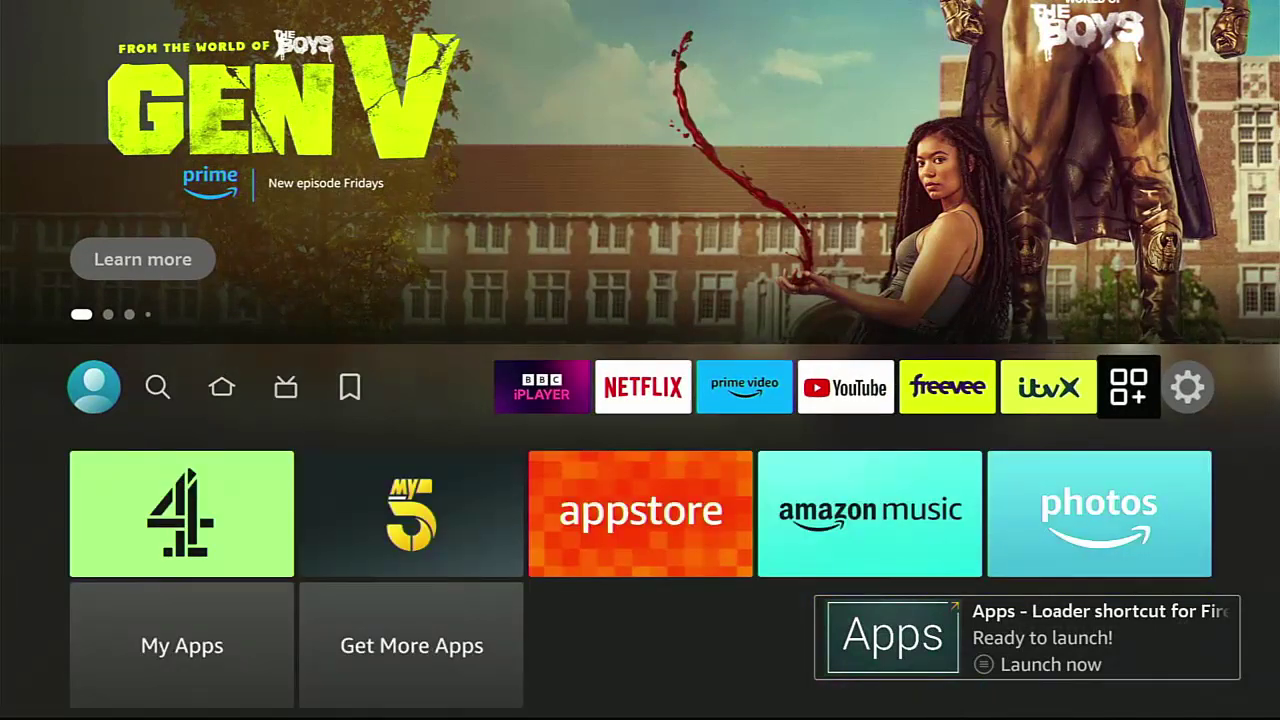
pyautogui.press('Return')
pyautogui.press('Right')
pyautogui.press('Right')
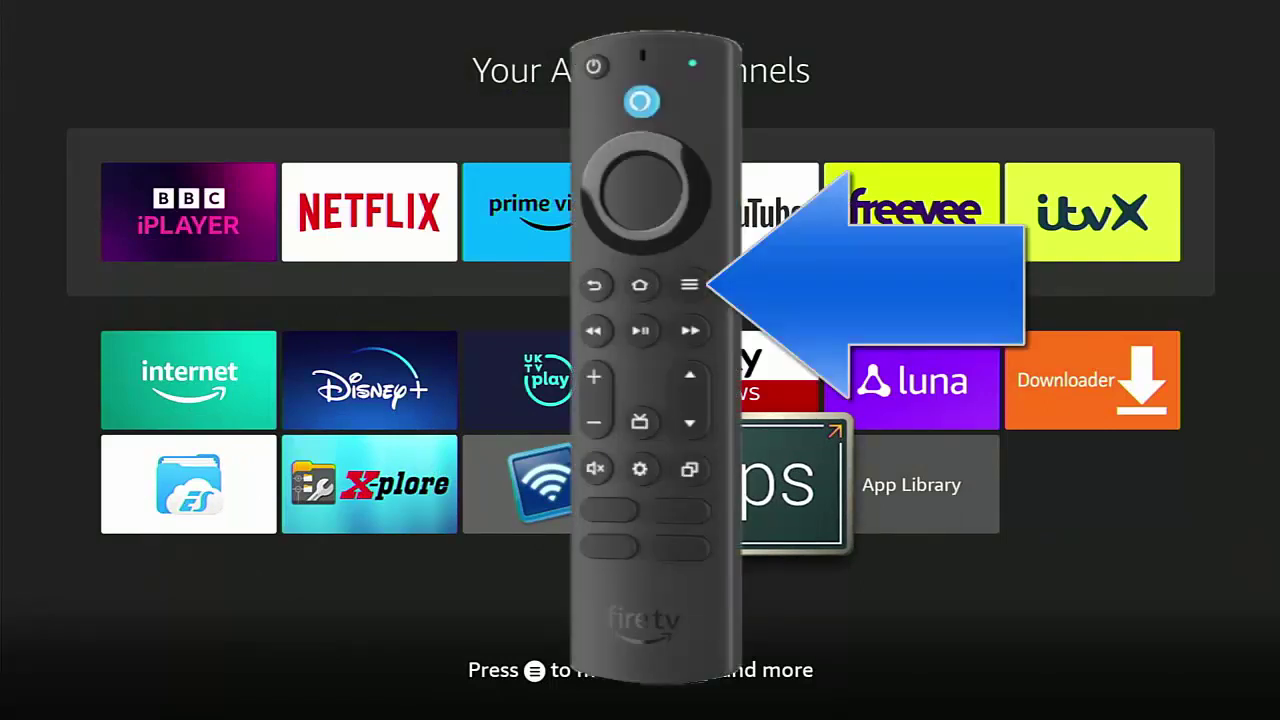
pyautogui.press('Menu')
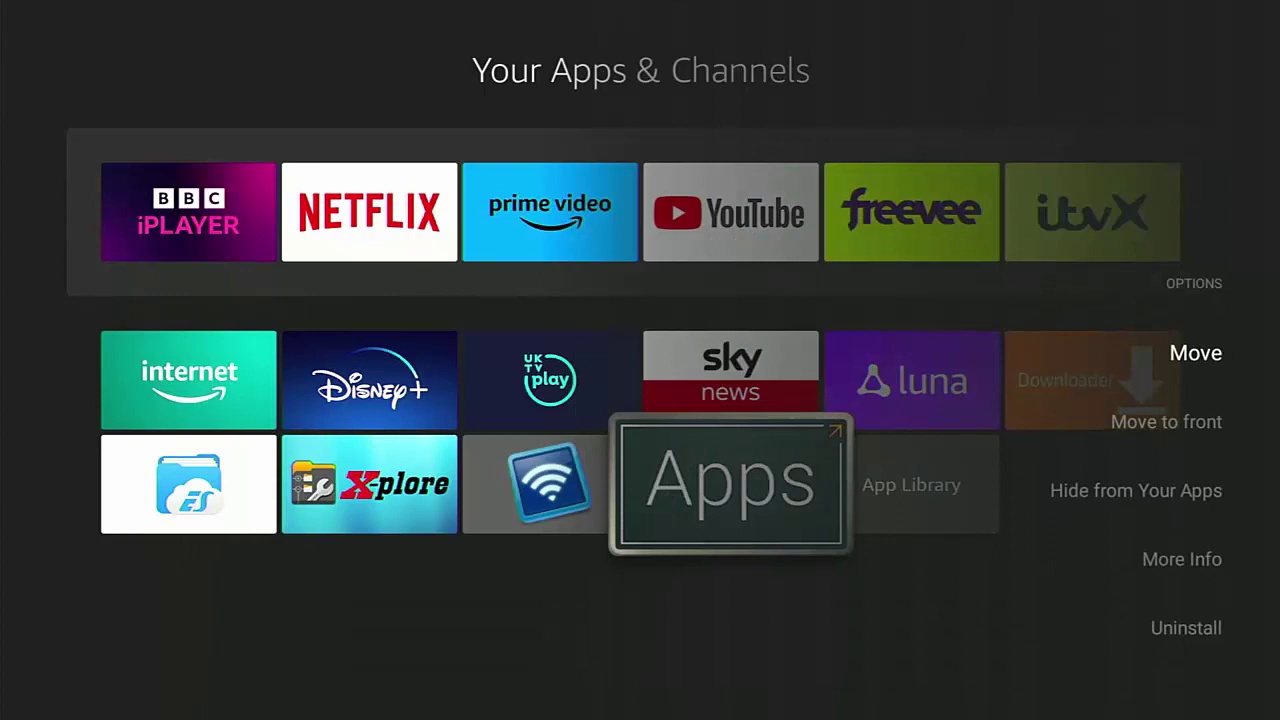
pyautogui.press('Down')
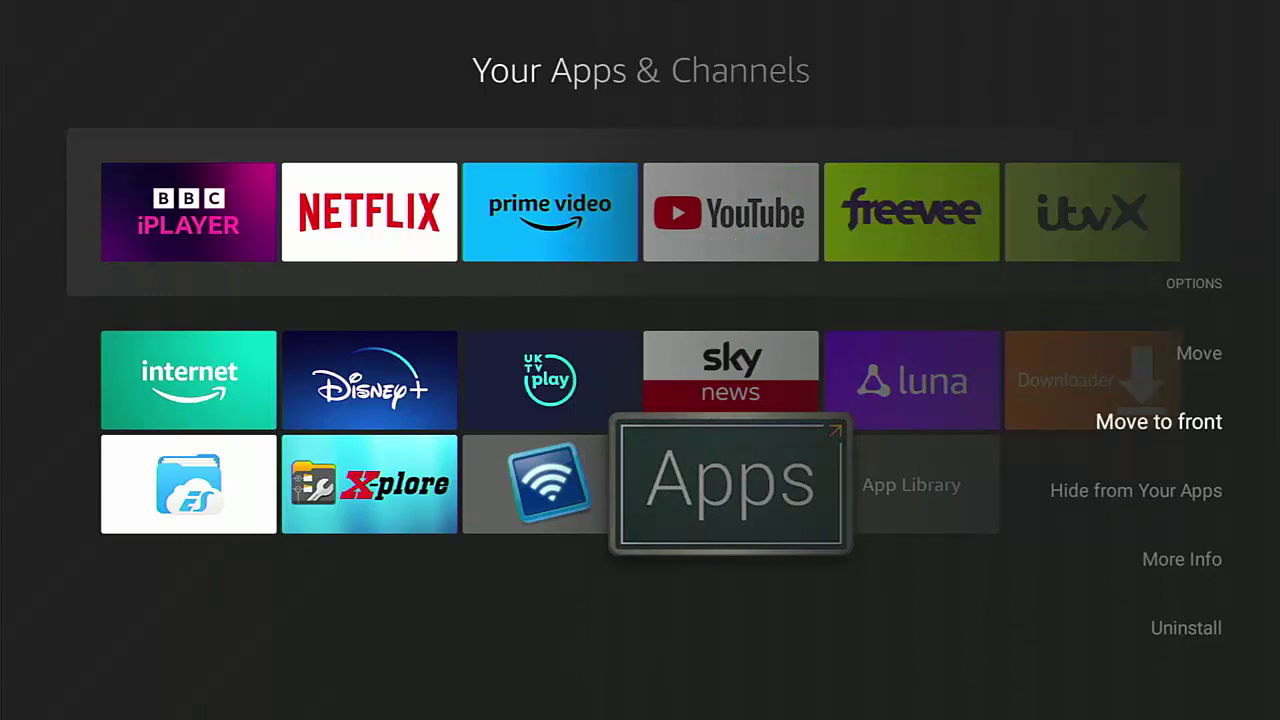
pyautogui.press('Return')
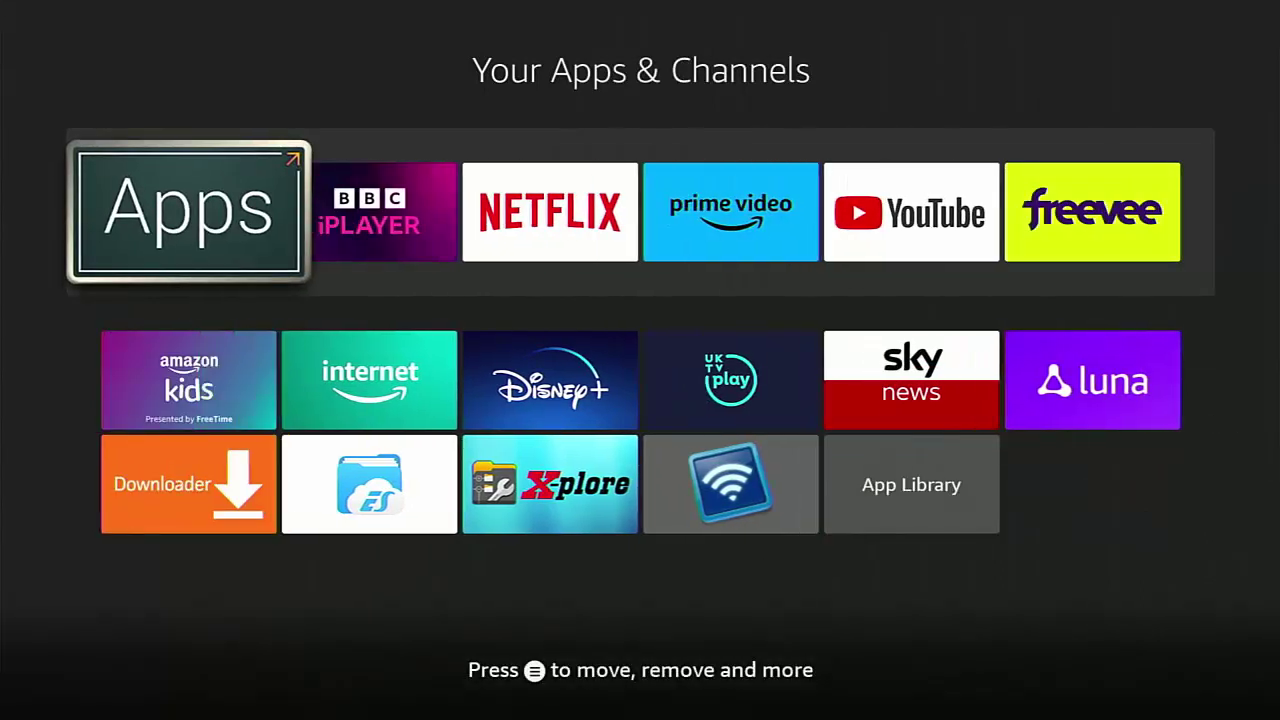
# Launch the Apps shortcut from the Home row to open Your Apps & Channels
pyautogui.press('Escape')
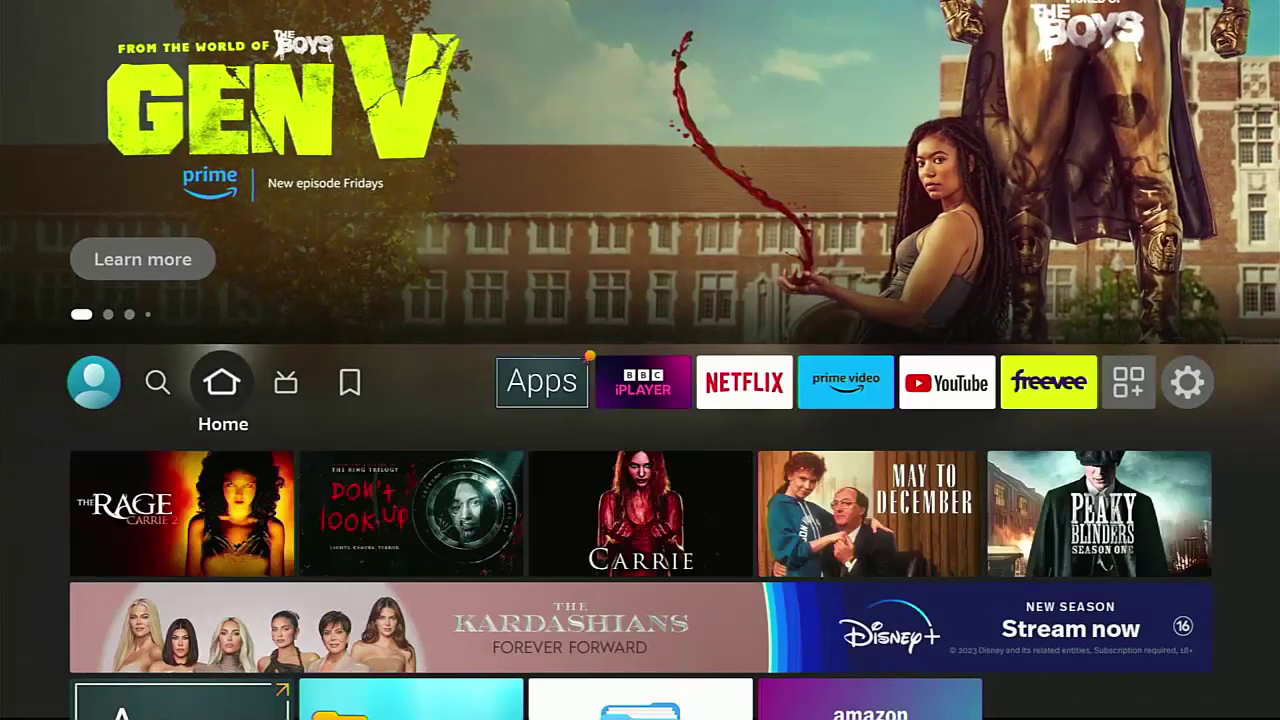
pyautogui.press('Right')
pyautogui.press('Right')
pyautogui.press('Right')
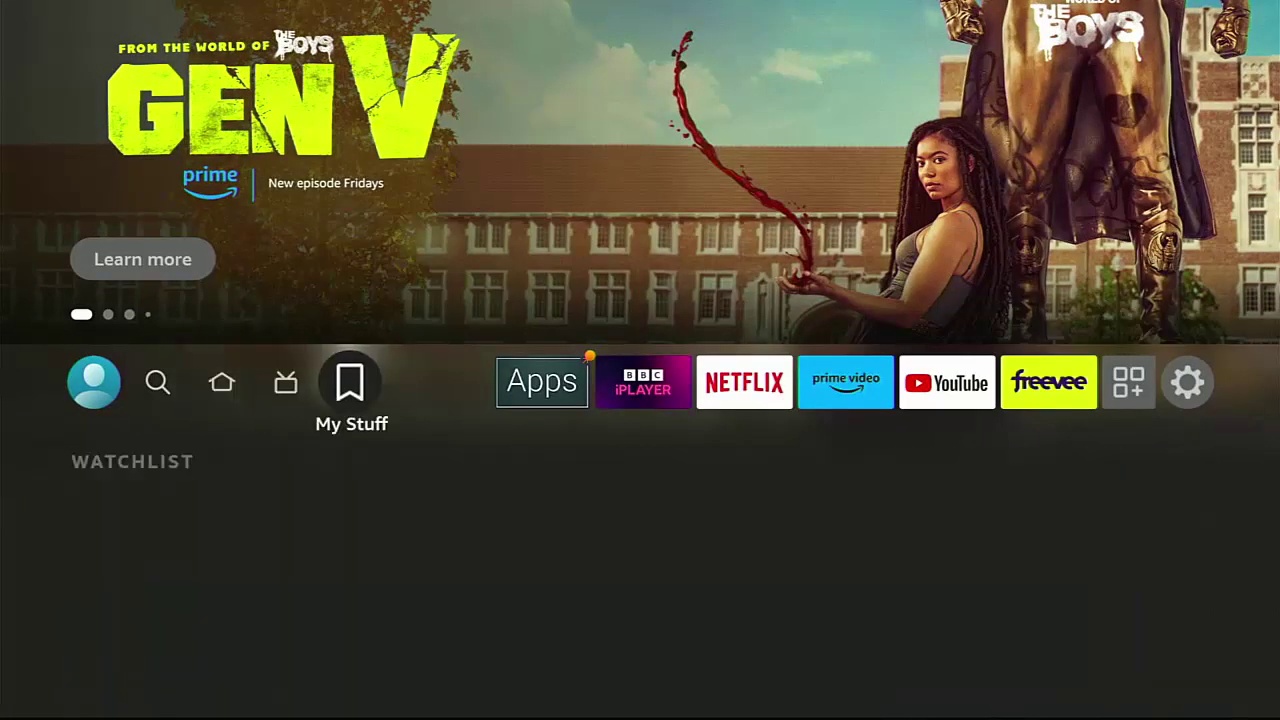
pyautogui.press('Return')
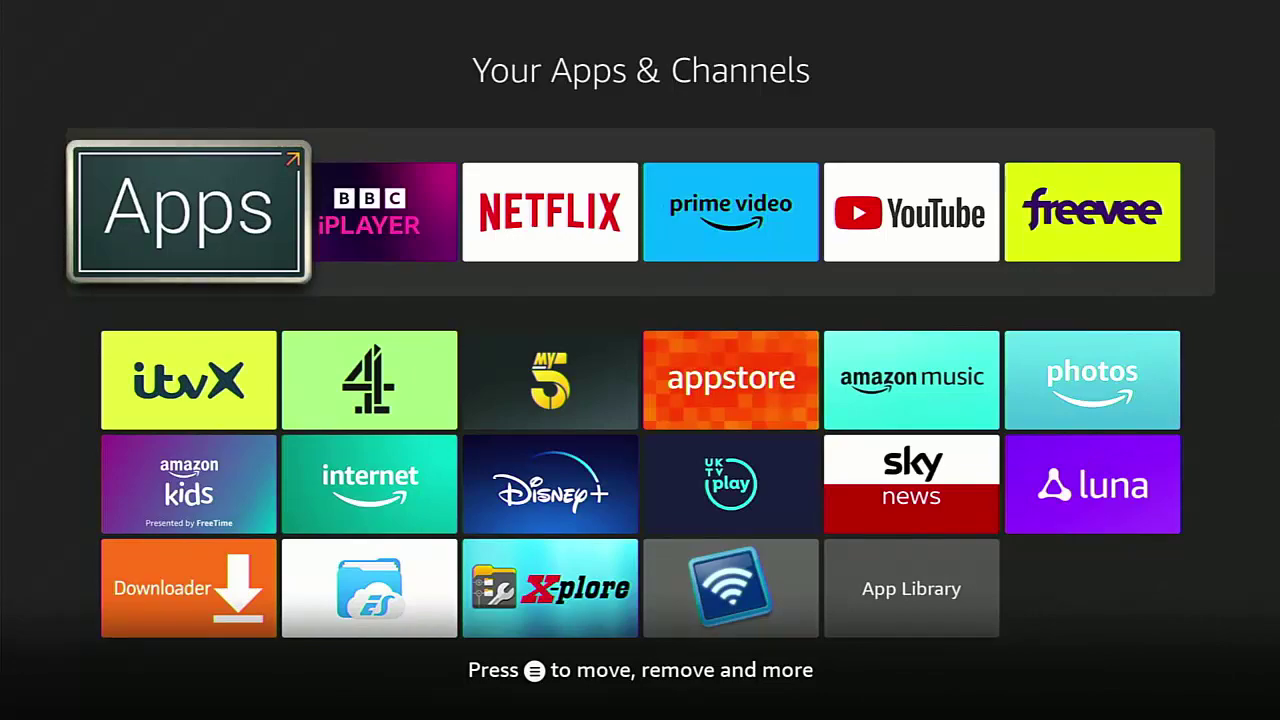
pyautogui.press('Home')
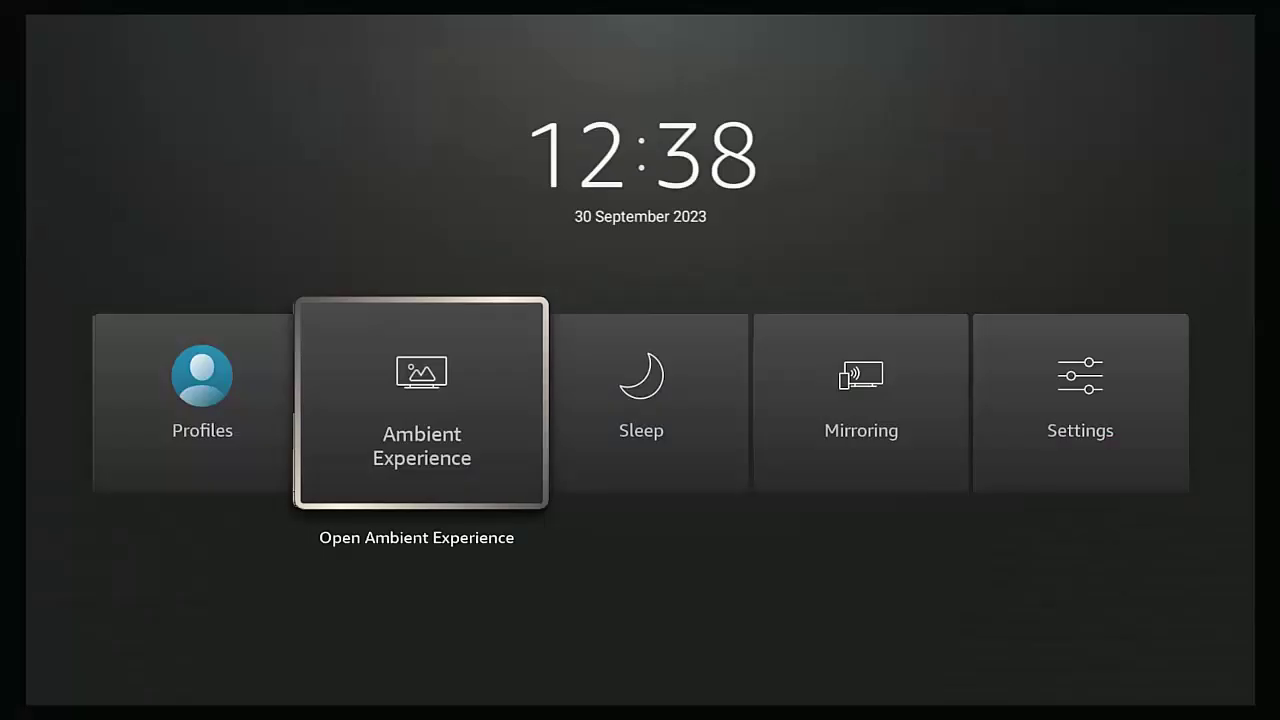